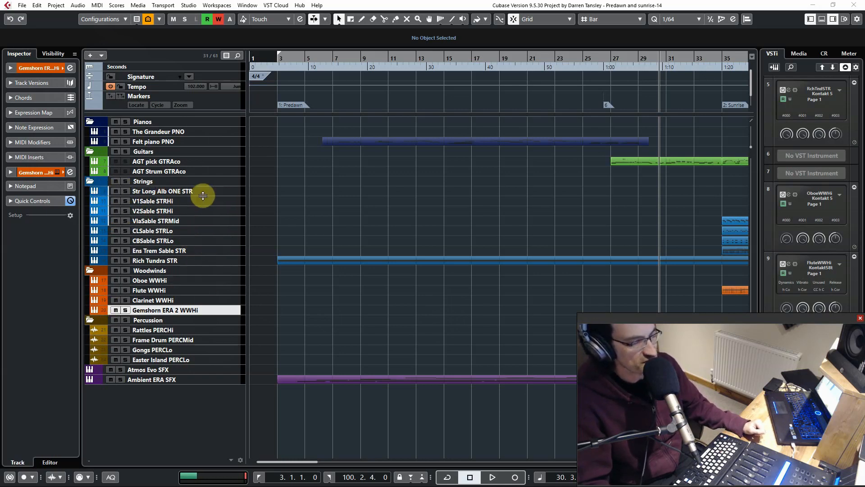
# Reach Preferences > Event Display > Tracks via the Edit menu
pyautogui.click(37, 5)
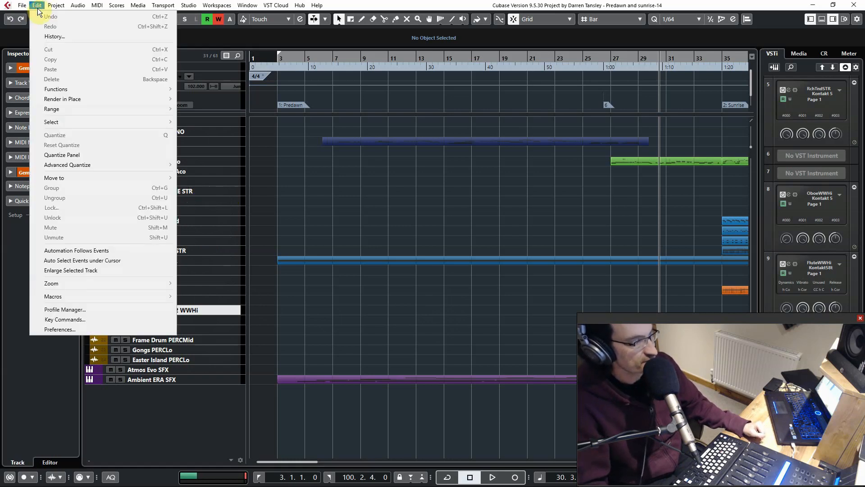
pyautogui.click(70, 328)
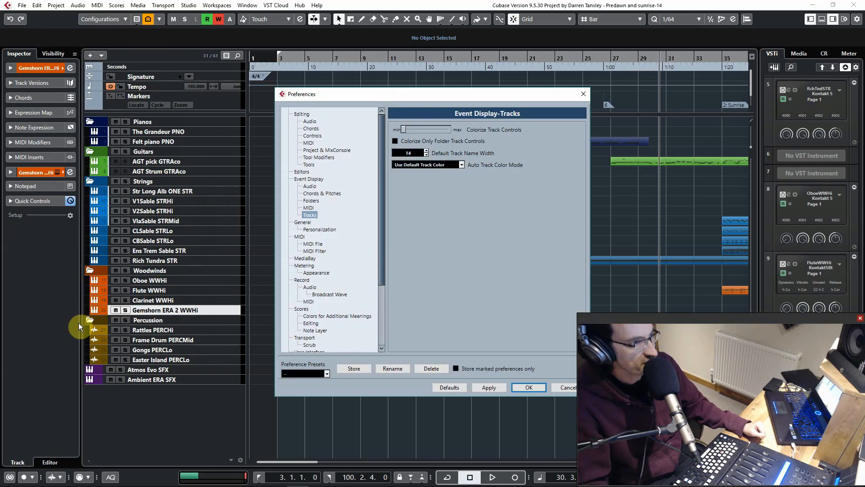
pyautogui.click(306, 178)
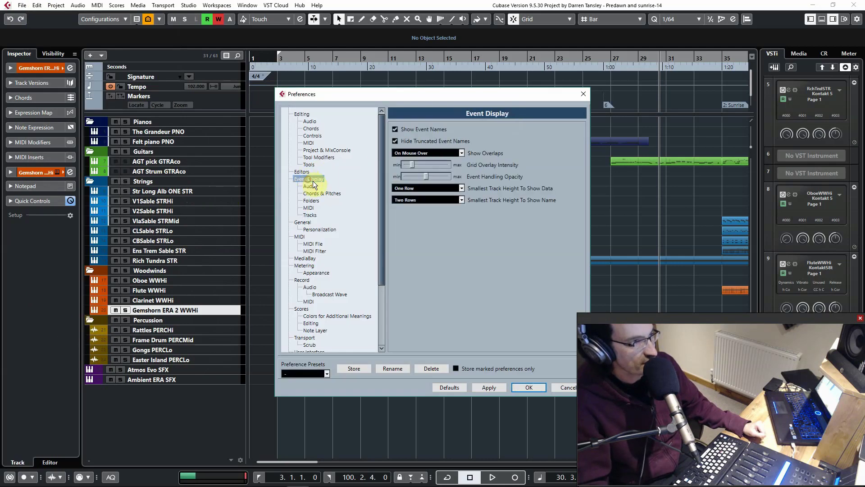
pyautogui.click(310, 215)
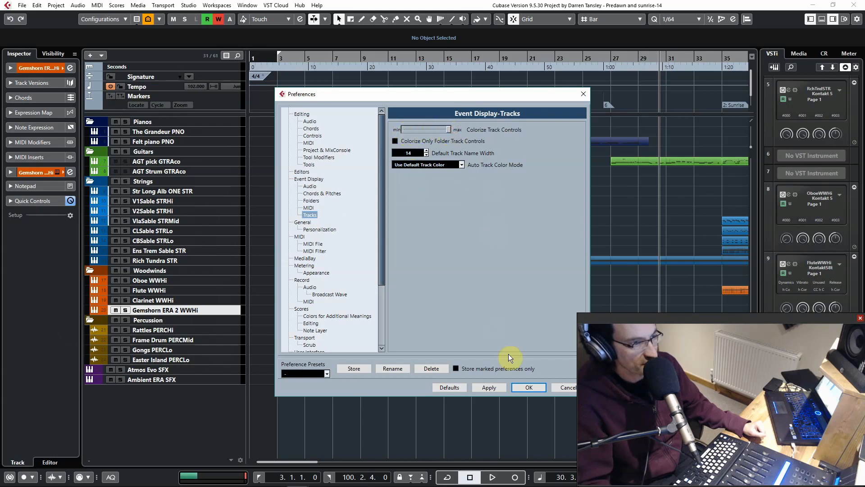
# Apply Colorize Track Controls at full, then about halfway intensity, and close Preferences
pyautogui.click(496, 388)
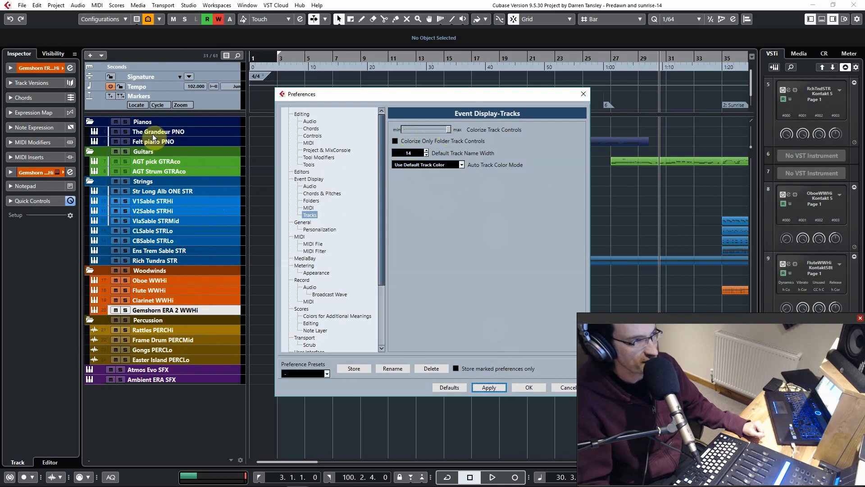
pyautogui.click(448, 128)
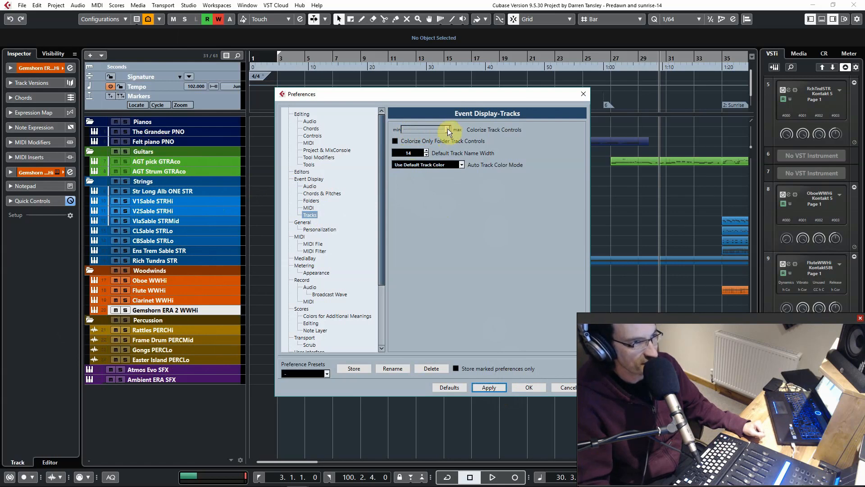
pyautogui.moveTo(447, 128); pyautogui.dragTo(436, 131)
pyautogui.click(492, 386)
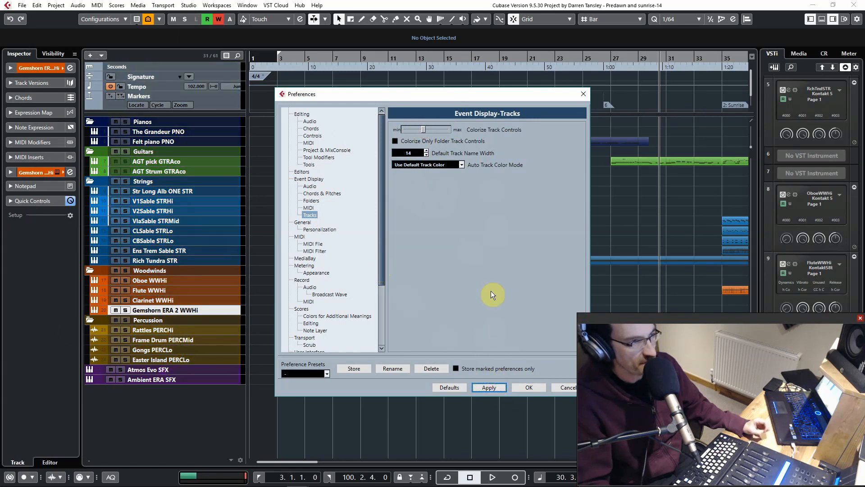
pyautogui.click(584, 94)
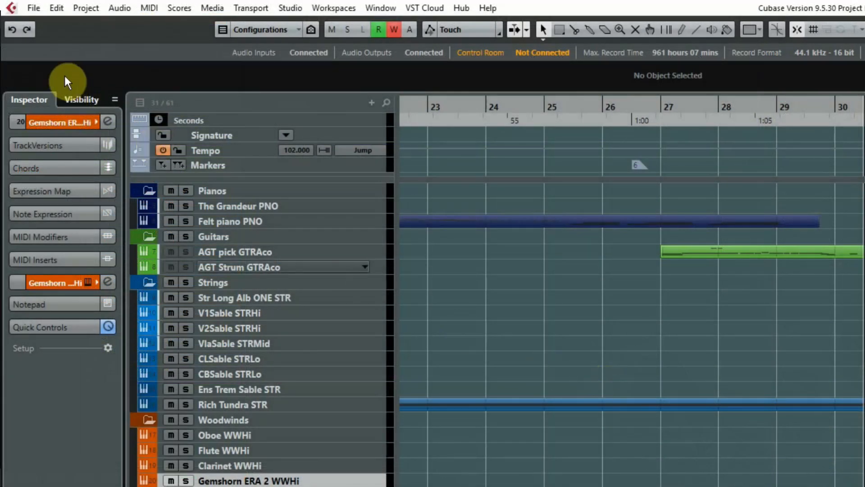
pyautogui.click(33, 8)
pyautogui.click(72, 303)
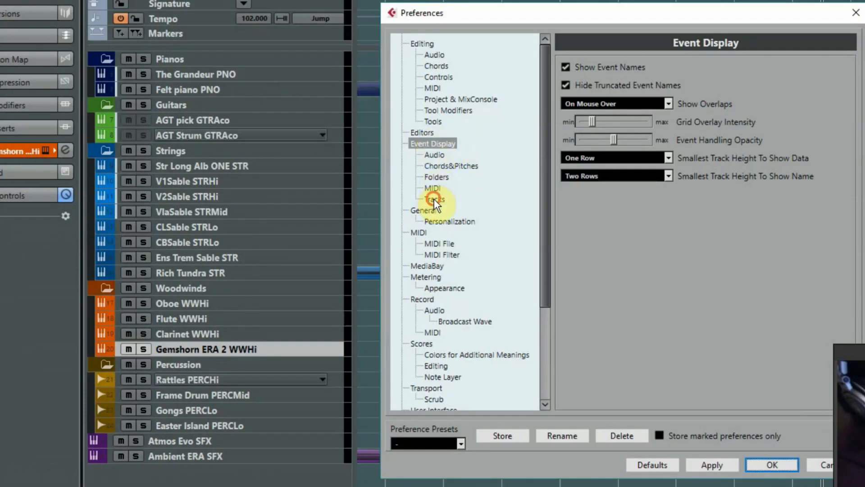
pyautogui.click(435, 198)
pyautogui.moveTo(580, 67); pyautogui.dragTo(647, 68)
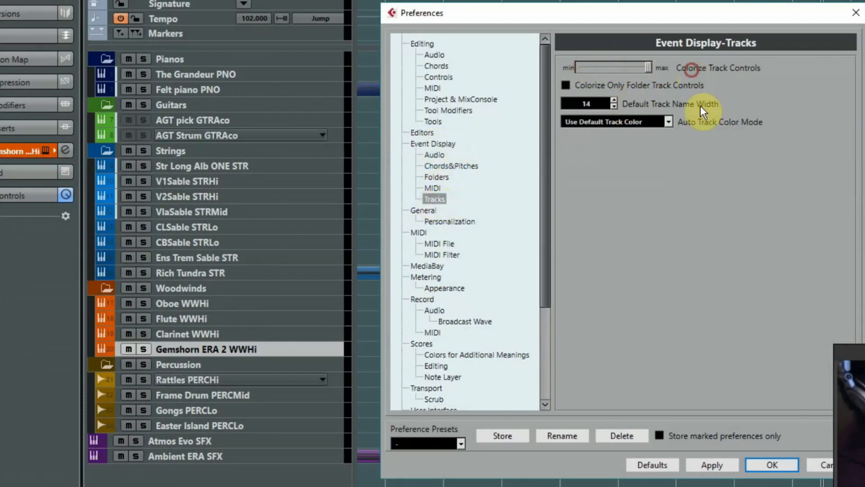
pyautogui.click(716, 465)
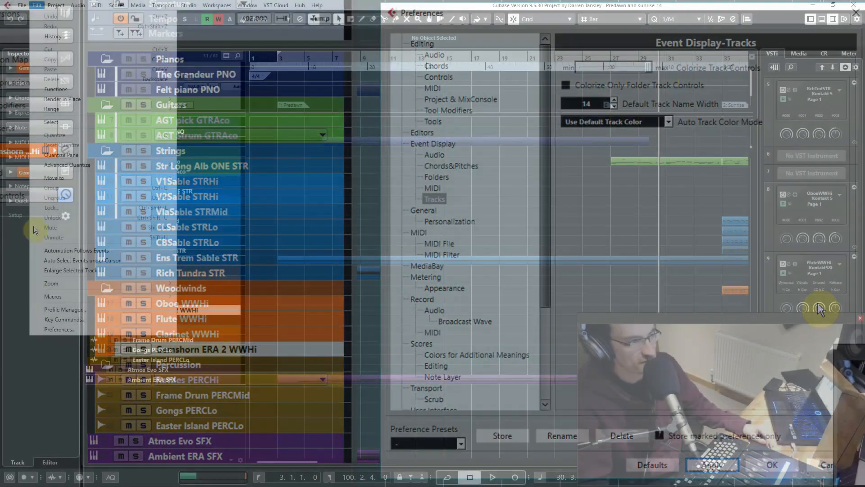